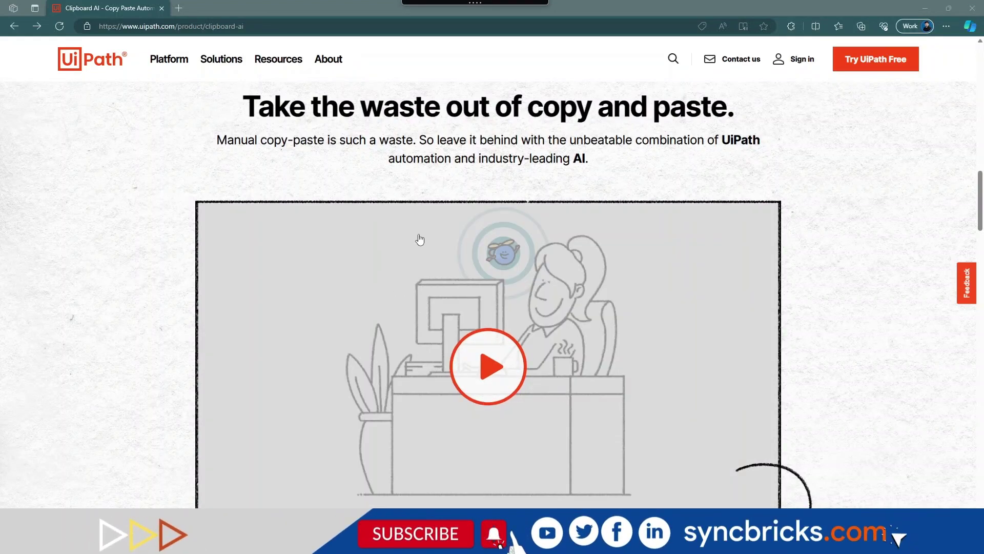
pyautogui.scroll(5, 426, 228)
pyautogui.scroll(-10, 426, 228)
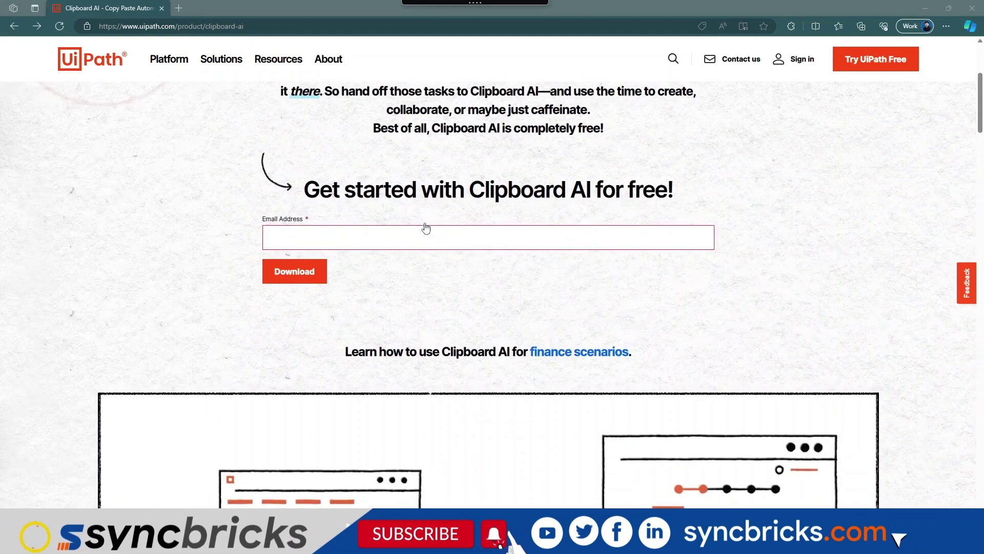
pyautogui.scroll(-3, 426, 228)
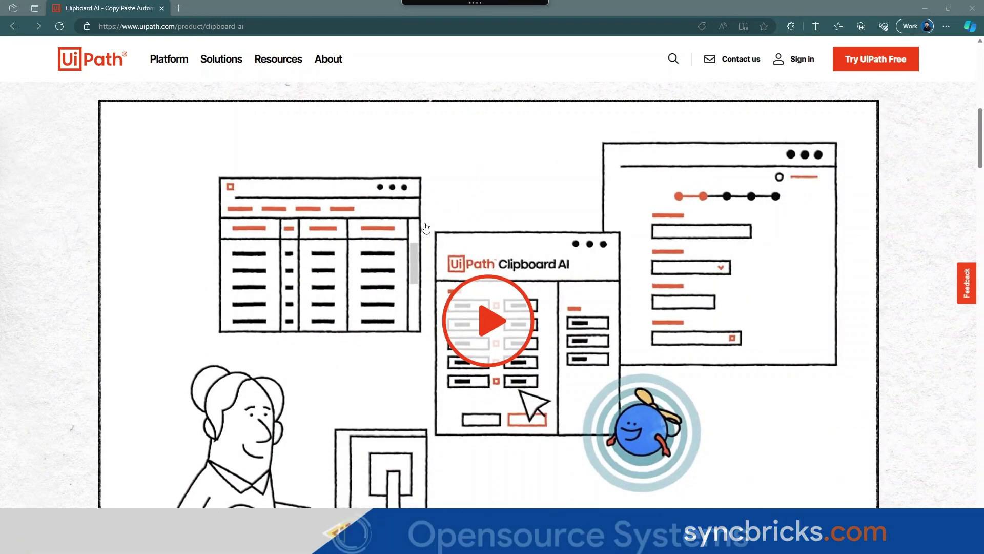
pyautogui.scroll(-1, 426, 228)
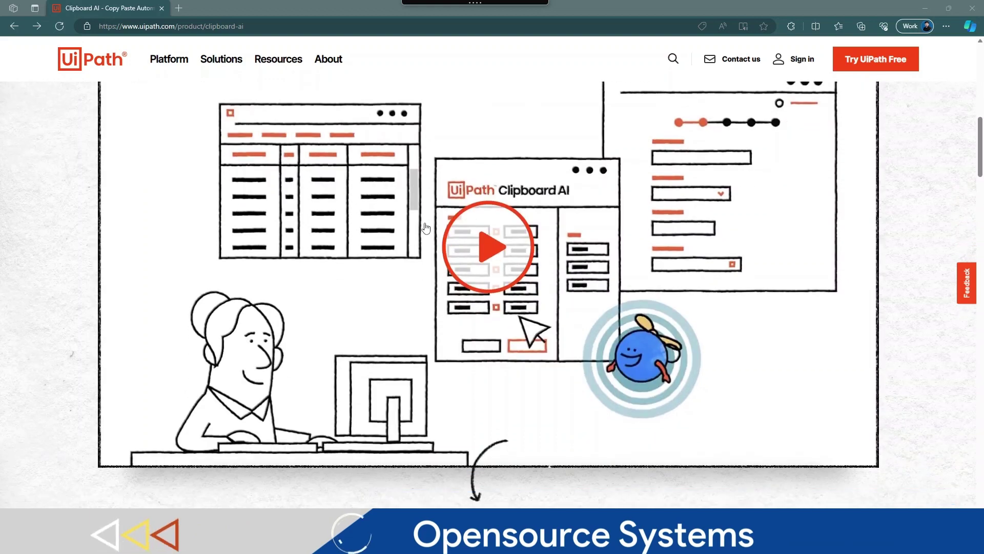
pyautogui.scroll(3, 427, 228)
pyautogui.scroll(4, 426, 228)
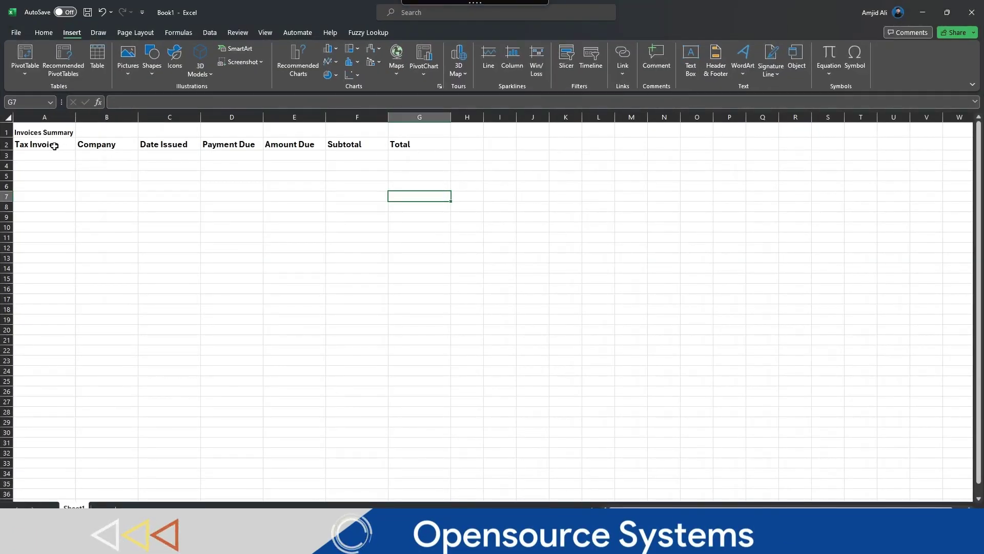
# Step: Show the empty Invoices Summary headers by selecting the Tax Invoice heading in A2
pyautogui.click(57, 146)
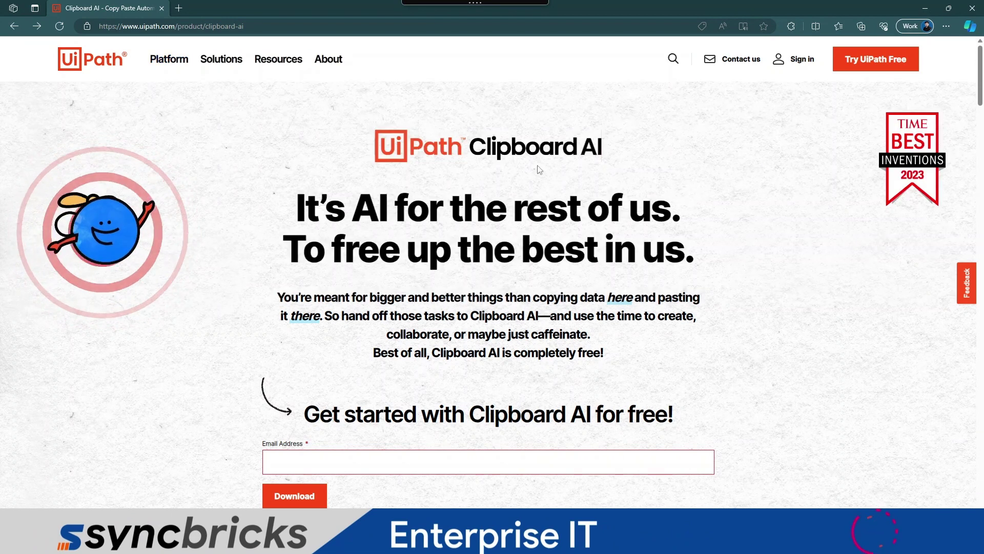
# Step: Submit an email address for Clipboard AI and download its installer from the thank-you page
pyautogui.click(411, 462)
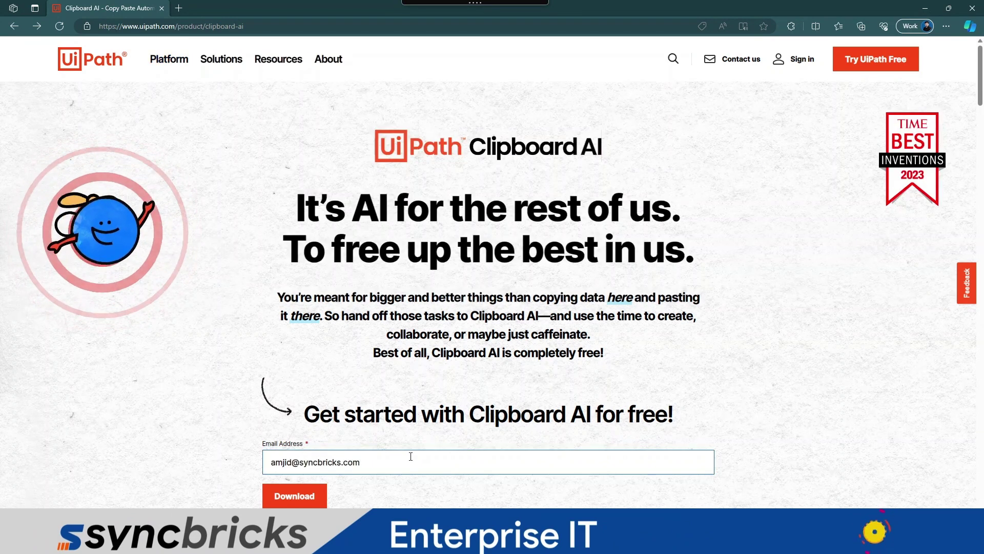
pyautogui.click(310, 490)
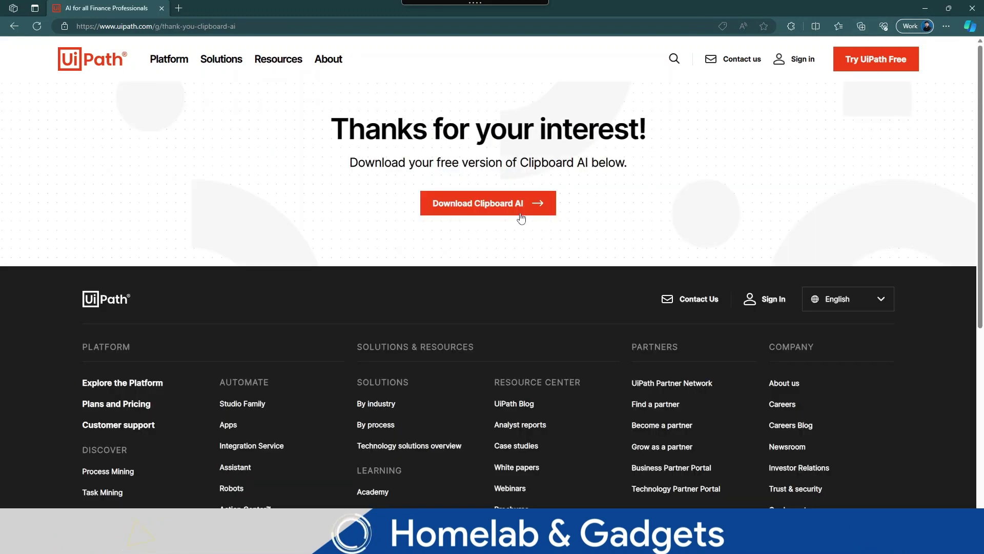
pyautogui.click(520, 218)
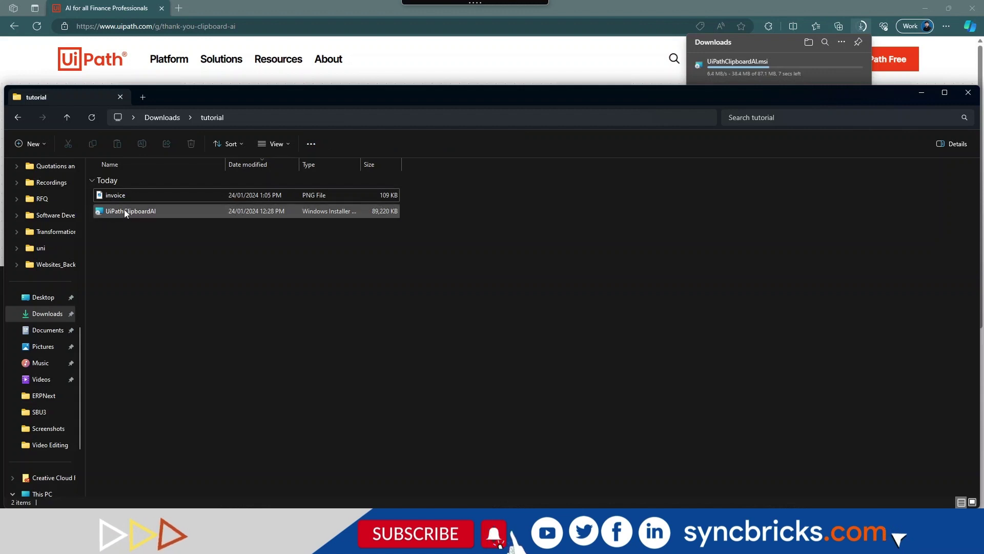
pyautogui.moveTo(129, 211)
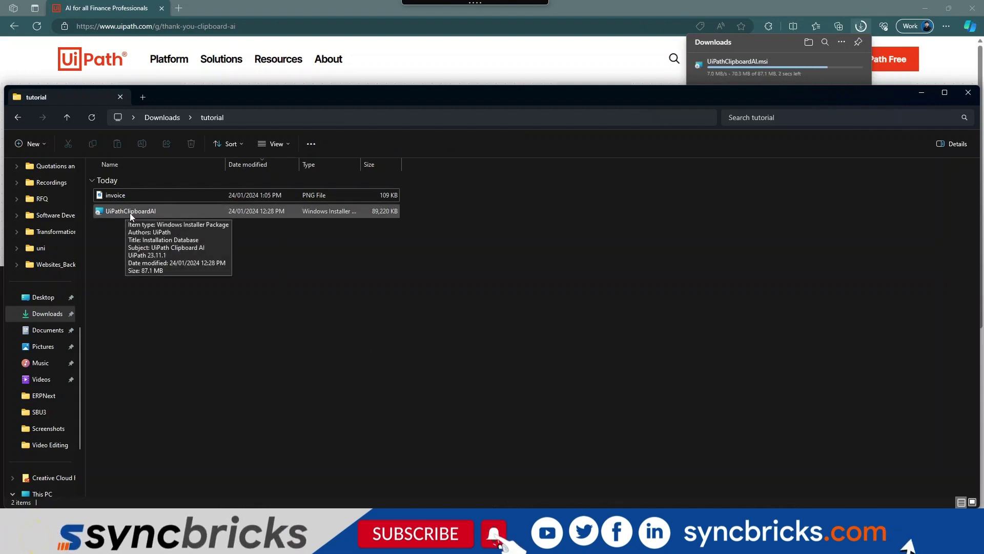
# Step: Run UiPathClipboardAI.msi, finish the Setup Wizard and close the tutorial folder window
pyautogui.doubleClick(131, 211)
pyautogui.click(541, 352)
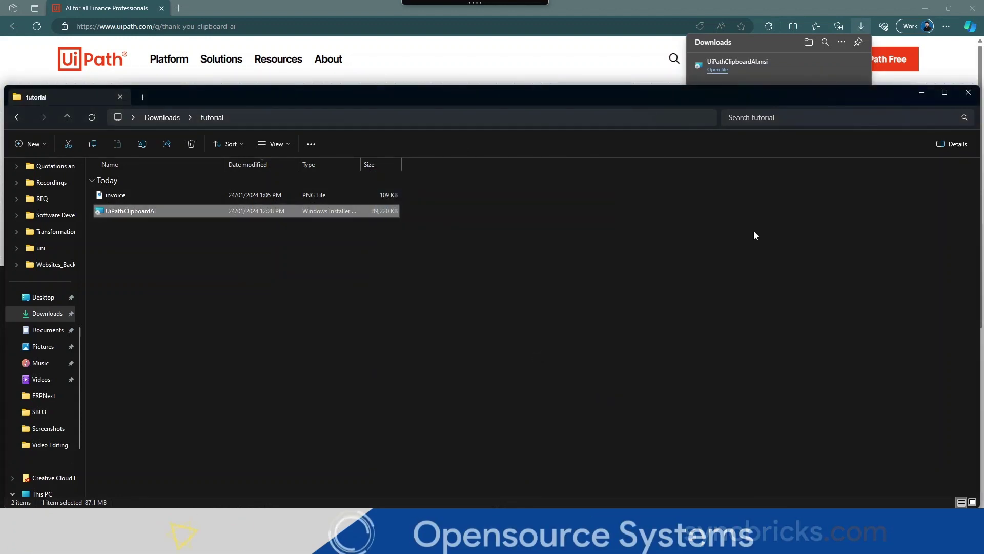
pyautogui.click(968, 93)
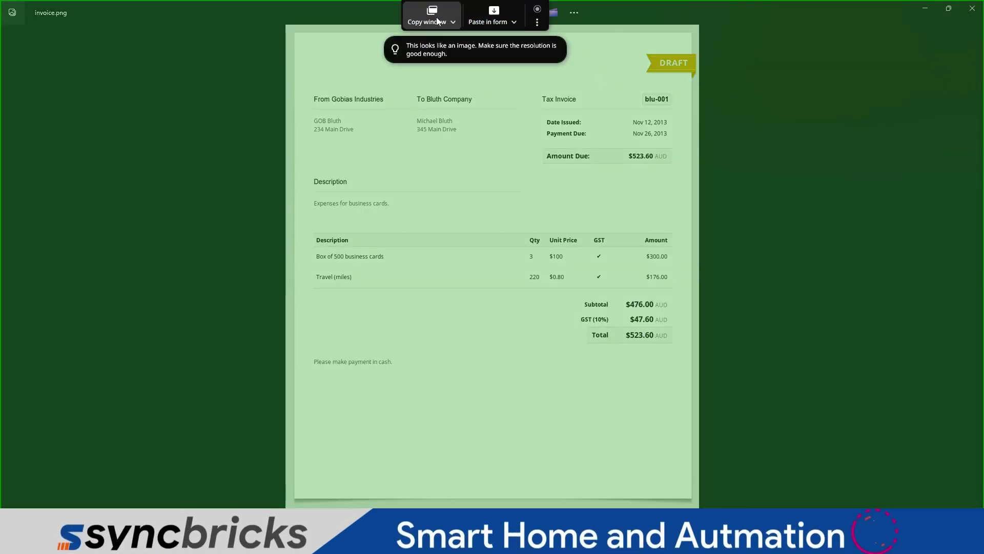
# Step: Copy the invoice.png window with Clipboard AI to capture its data
pyautogui.click(434, 17)
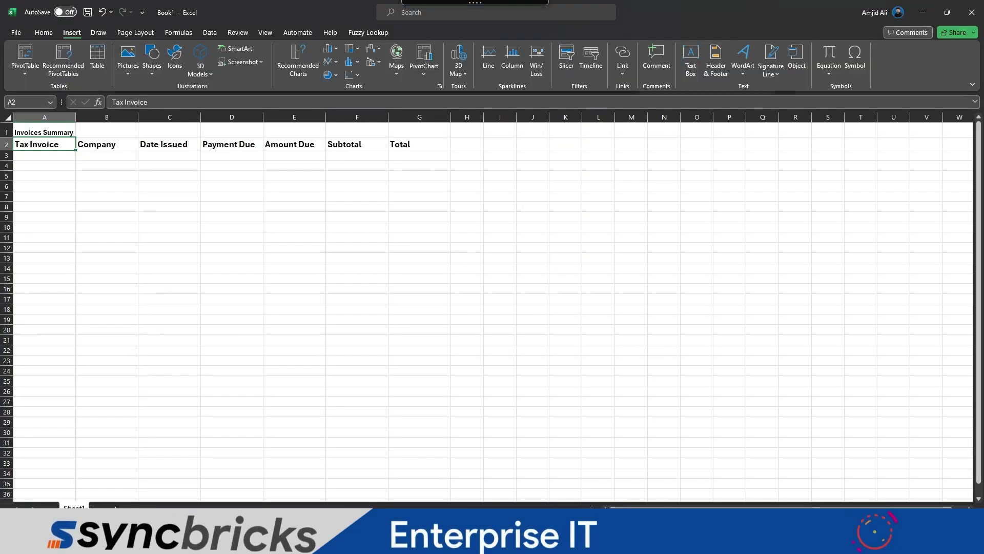
# Step: Paste the captured blu-001 invoice data into row 3 from cell A3 and check the values through Total
pyautogui.click(617, 477)
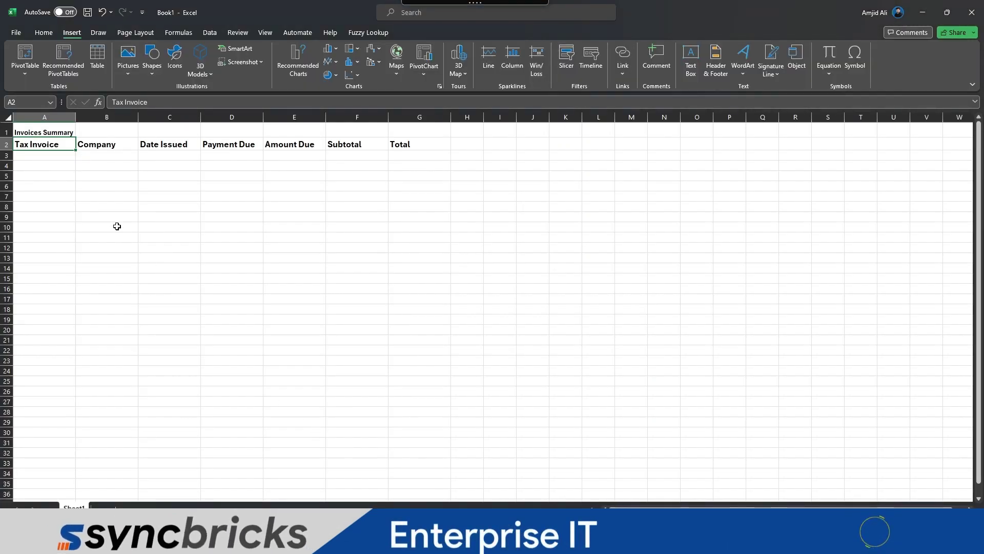
pyautogui.click(60, 154)
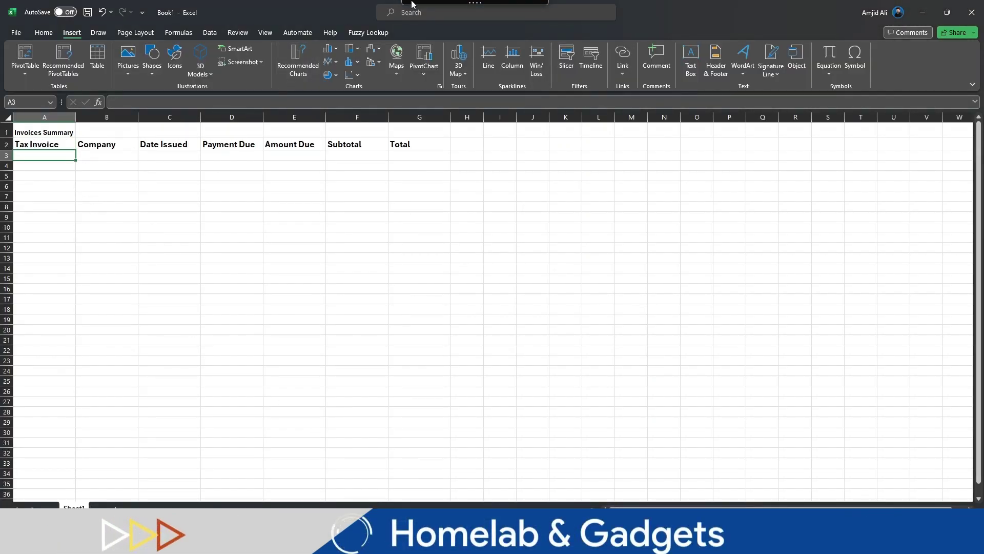
pyautogui.click(492, 21)
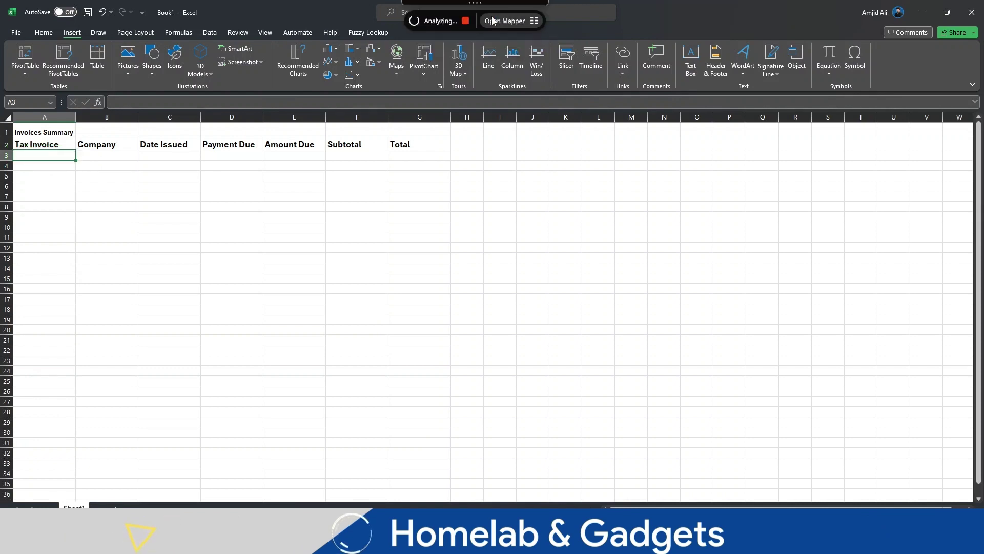
pyautogui.click(47, 155)
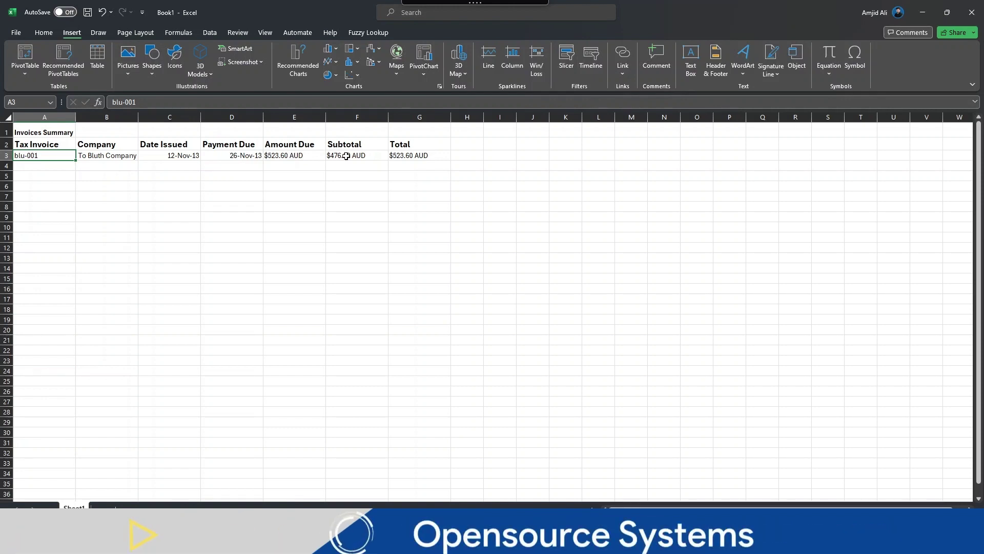
pyautogui.moveTo(411, 149); pyautogui.dragTo(416, 156)
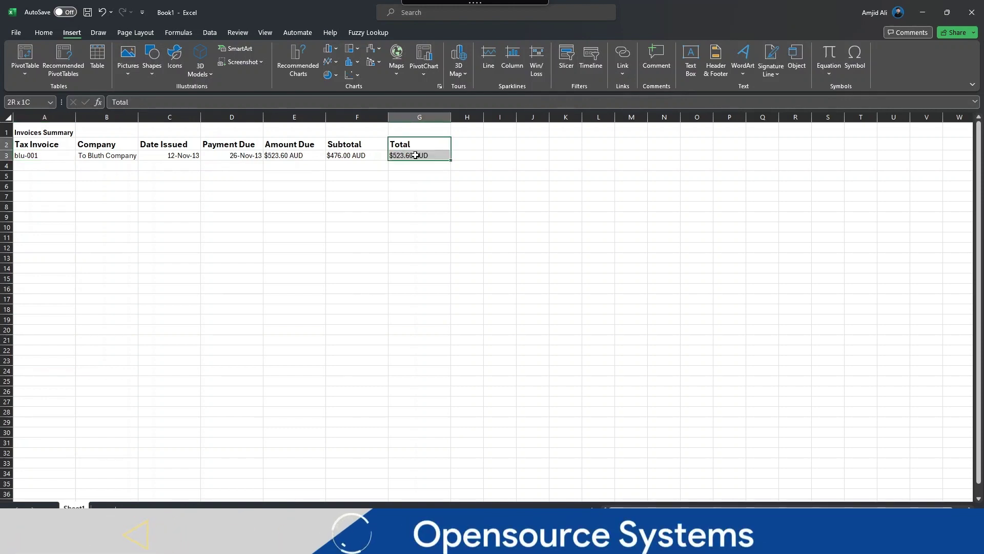
# Step: Copy the invoice image window again with Clipboard AI as web/desktop form data
pyautogui.hotkey('alt', 'Tab')
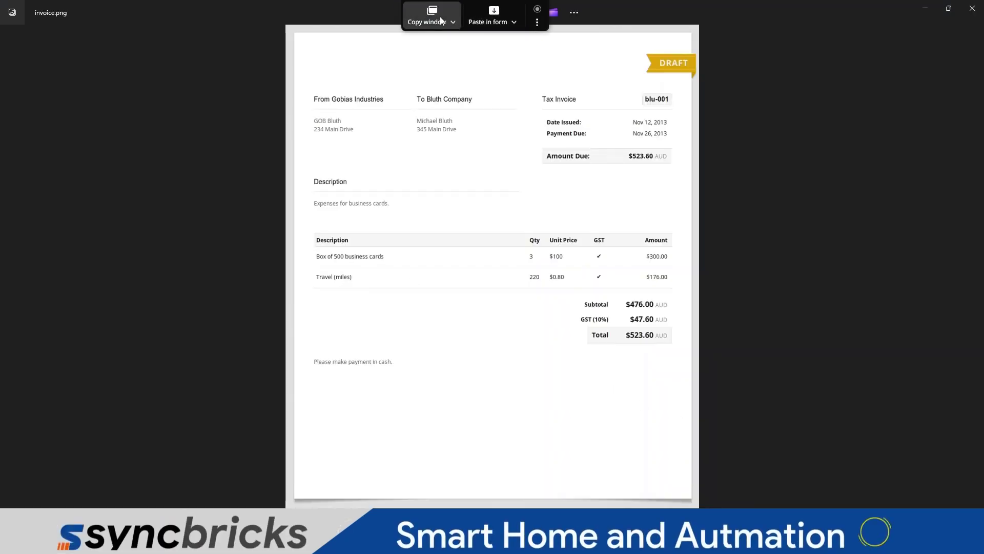
pyautogui.click(440, 21)
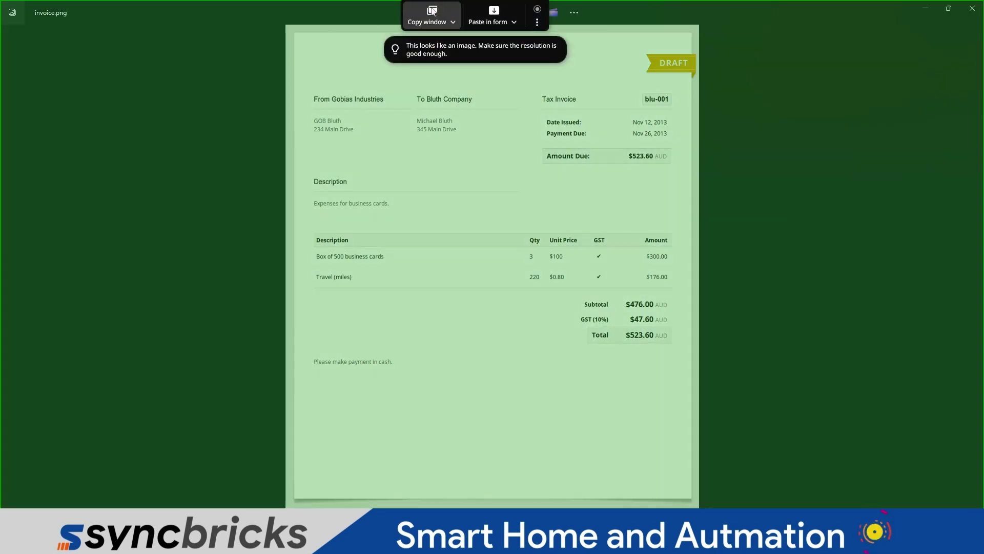
pyautogui.click(487, 17)
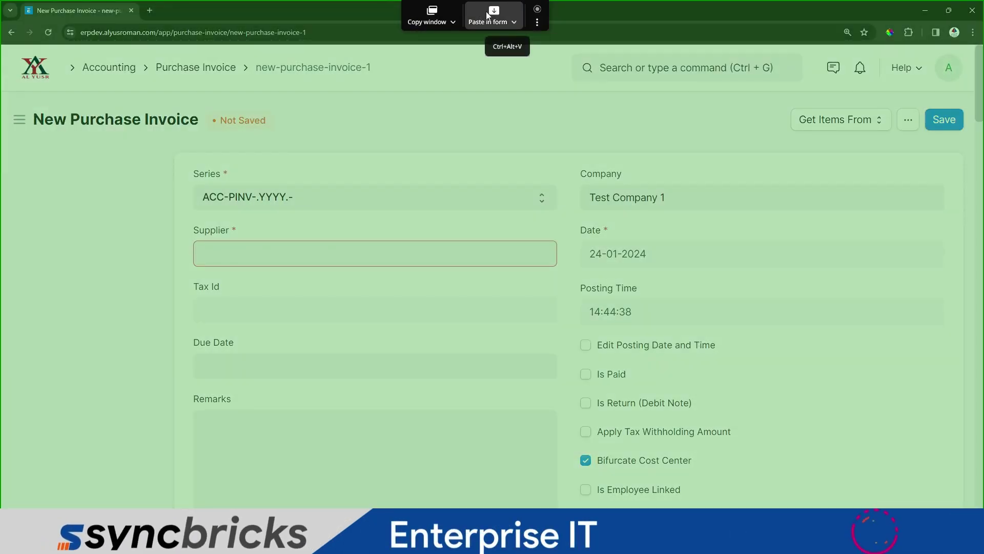
# Step: Paste the Gobias Industries invoice blu-001 into the purchase invoice form and set its date to 12-11-2023
pyautogui.click(486, 12)
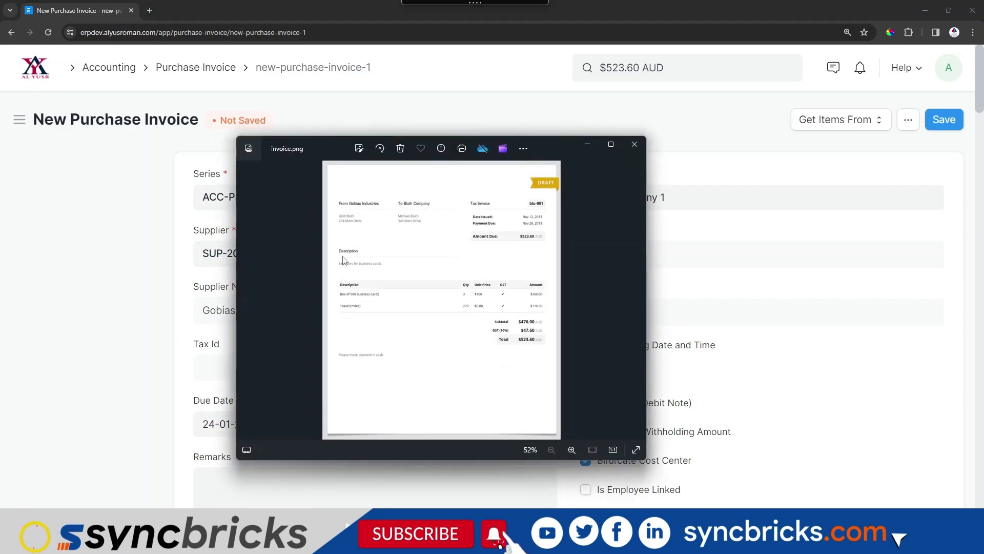
pyautogui.click(236, 303)
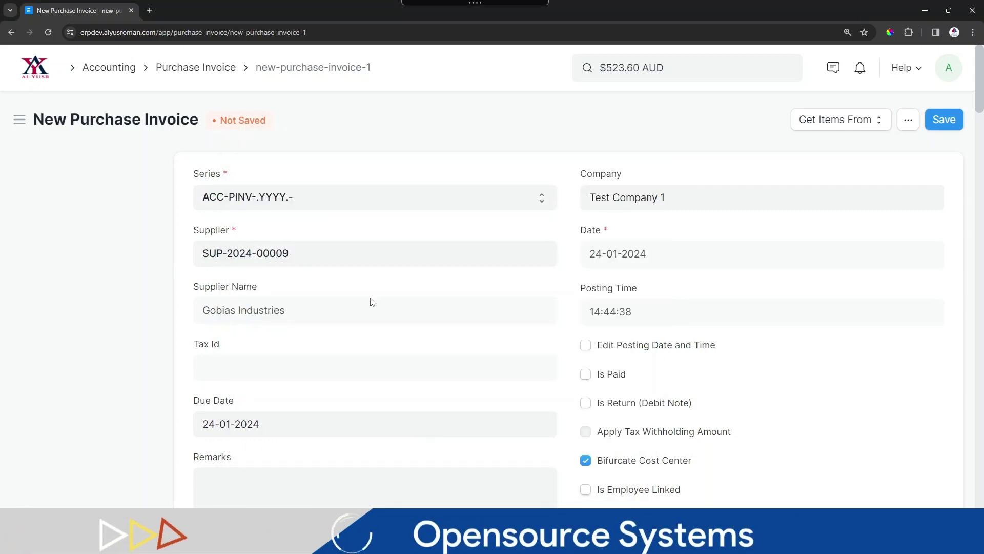
pyautogui.scroll(-2, 371, 303)
pyautogui.scroll(-1, 370, 301)
pyautogui.scroll(1, 350, 288)
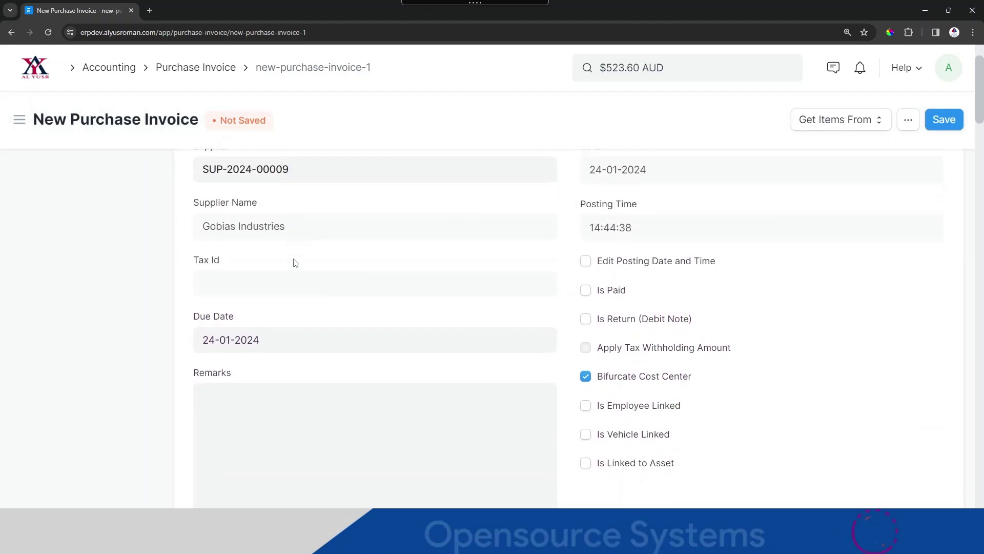
pyautogui.scroll(-1, 301, 261)
pyautogui.scroll(-2, 309, 268)
pyautogui.scroll(-2, 312, 264)
pyautogui.scroll(-2, 285, 254)
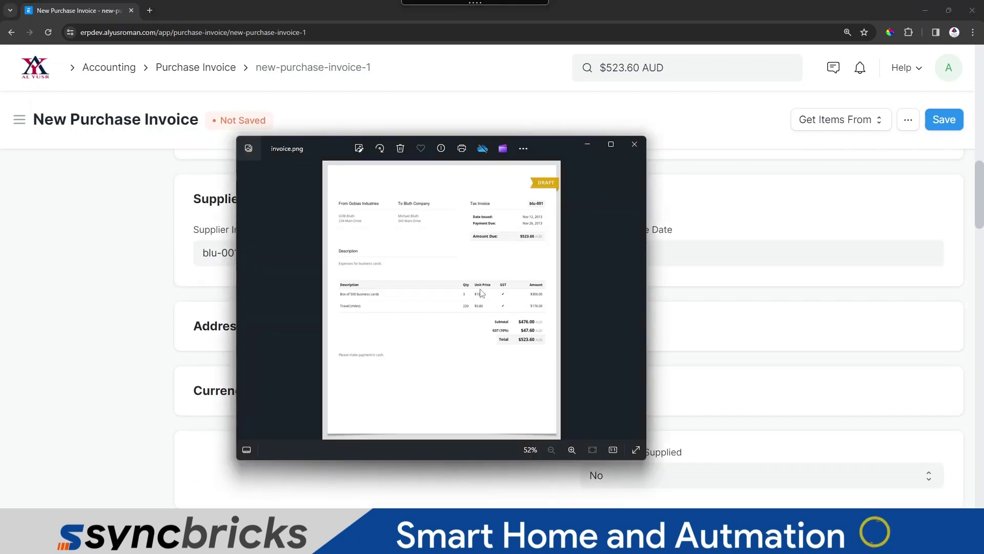
pyautogui.scroll(2, 494, 246)
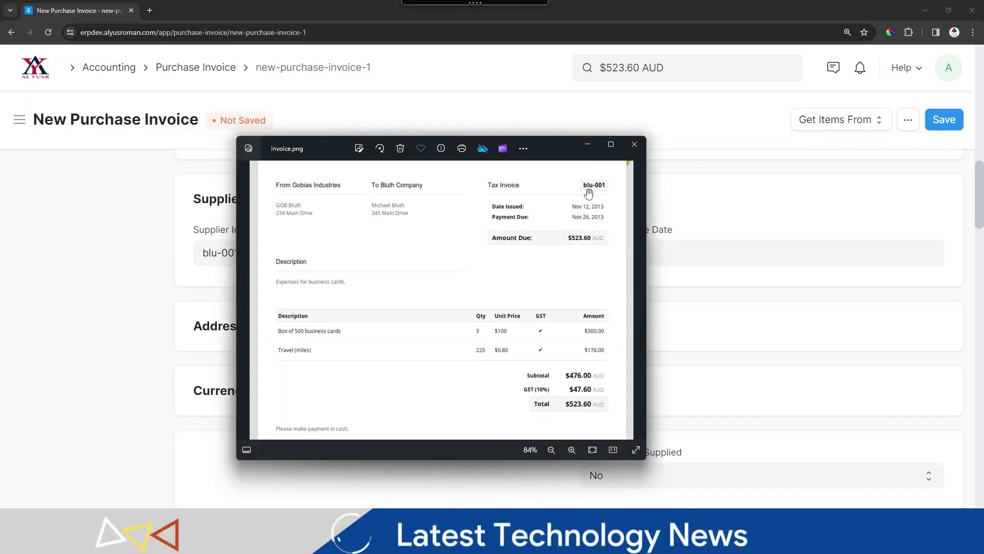
pyautogui.click(673, 252)
pyautogui.write('12-11-2023')
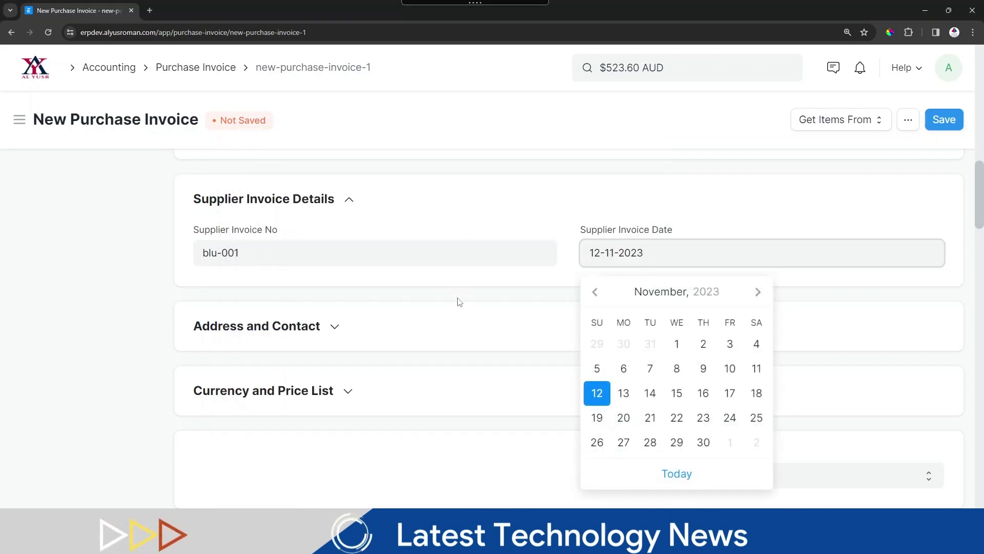
pyautogui.click(457, 310)
pyautogui.scroll(-5, 384, 327)
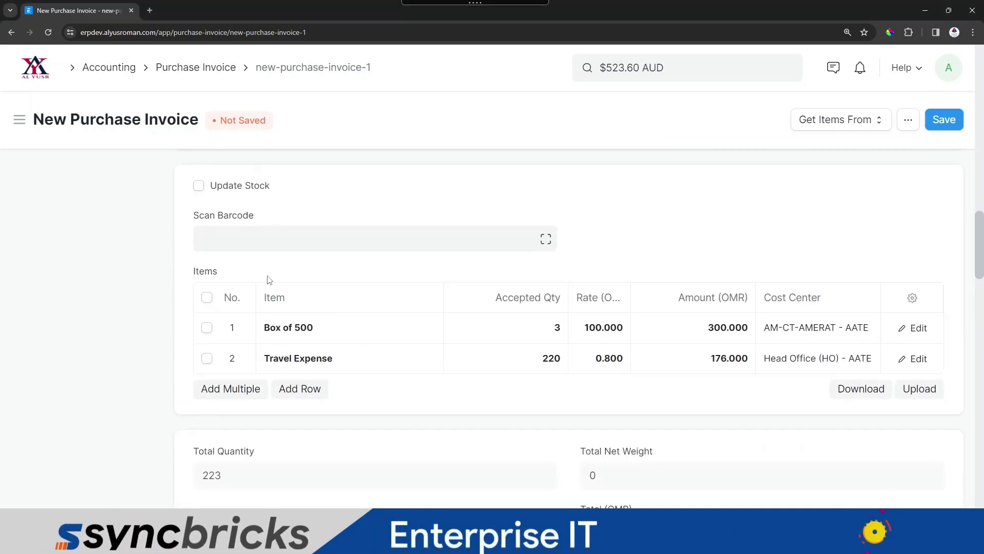
# Step: Compare the Items table quantities and rates against invoice.png moved aside for reference
pyautogui.hotkey('alt', 'Tab')
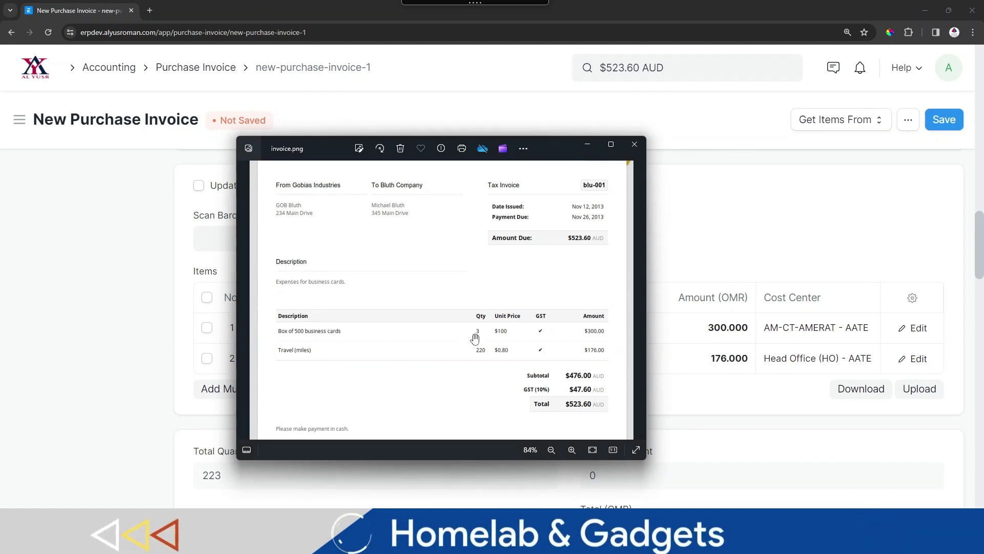
pyautogui.moveTo(549, 232); pyautogui.dragTo(355, 235)
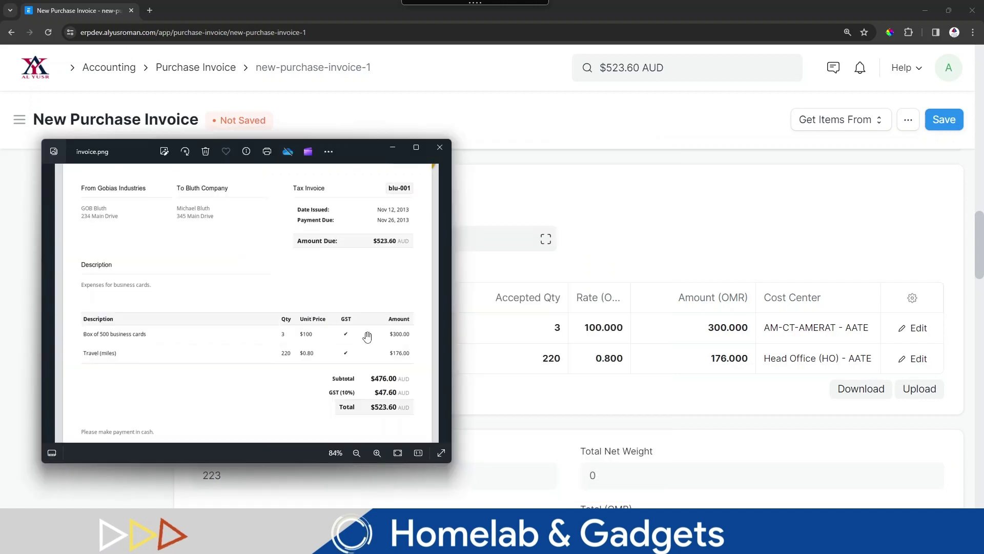
pyautogui.scroll(-2, 627, 362)
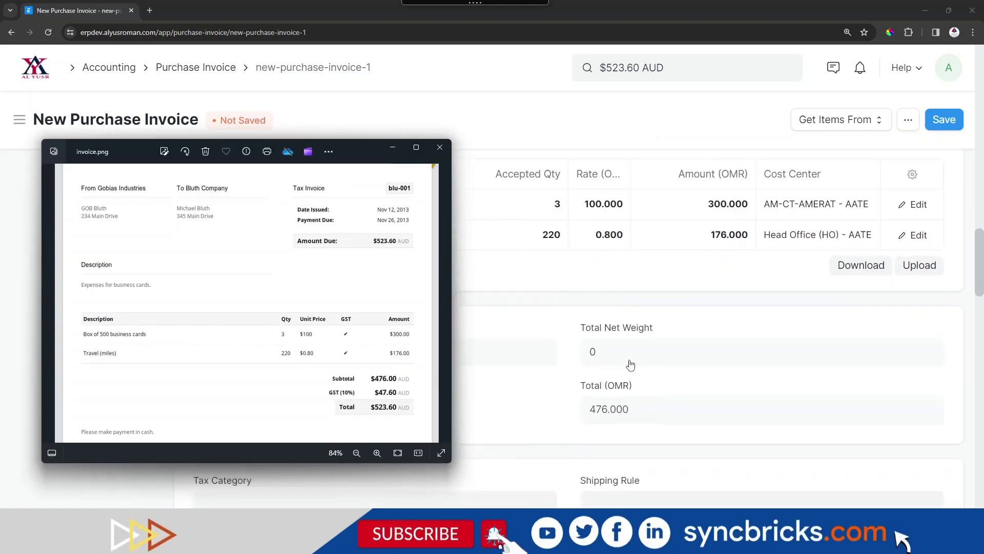
pyautogui.scroll(-1, 630, 361)
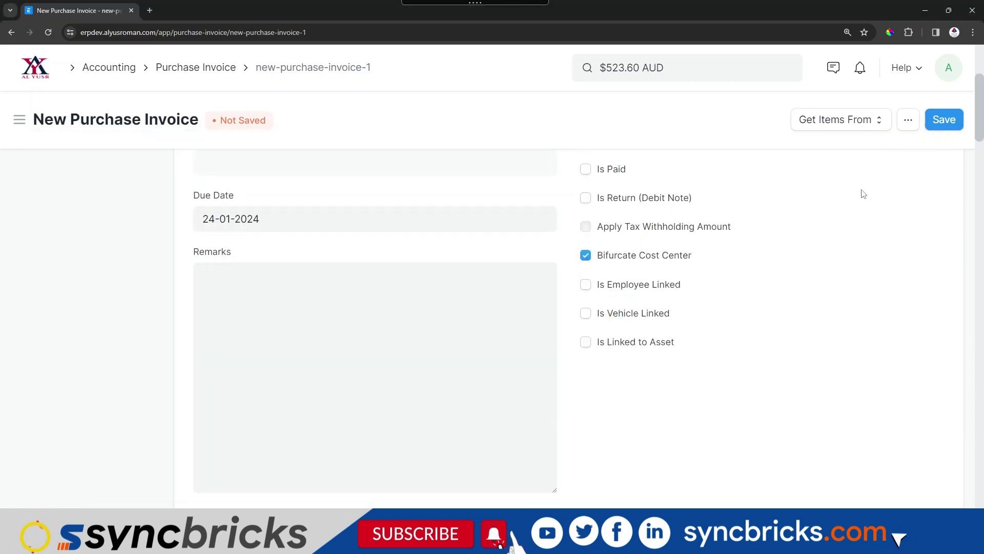
# Step: Save the purchase invoice as a draft and paste the blu-001 invoice details into Excel row 4
pyautogui.click(938, 120)
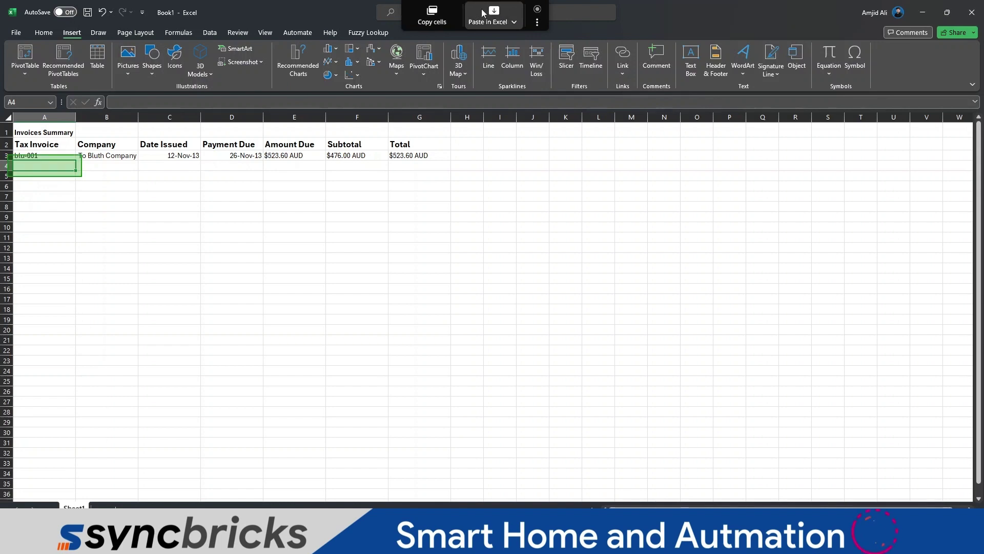
pyautogui.click(483, 11)
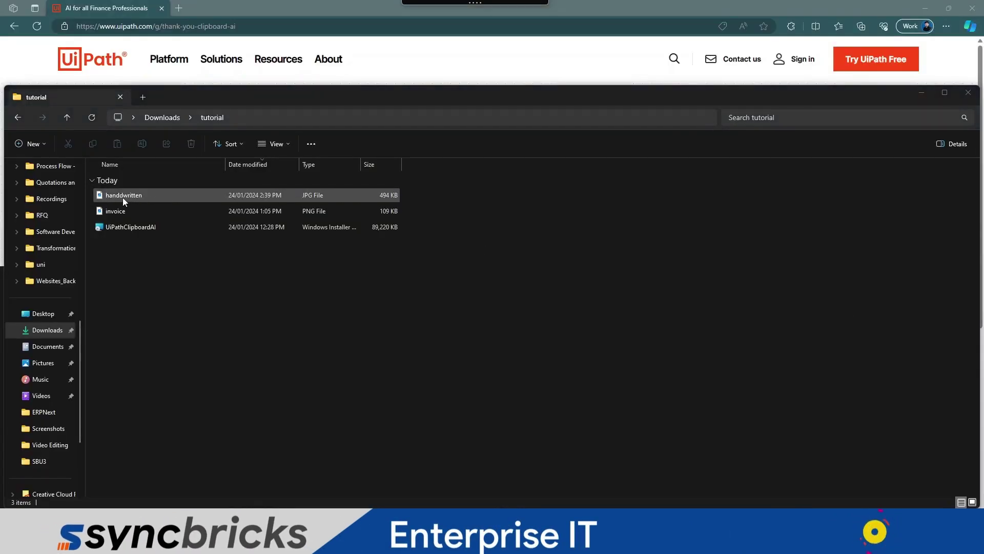
# Step: Copy the maximized handdwritten.jpg Dino Store invoice window with Clipboard AI
pyautogui.doubleClick(124, 194)
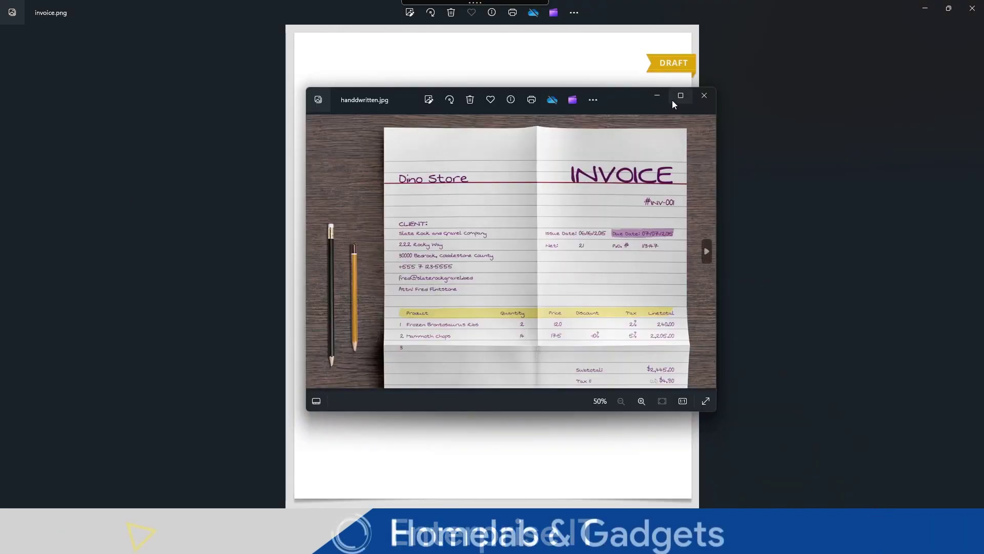
pyautogui.click(672, 100)
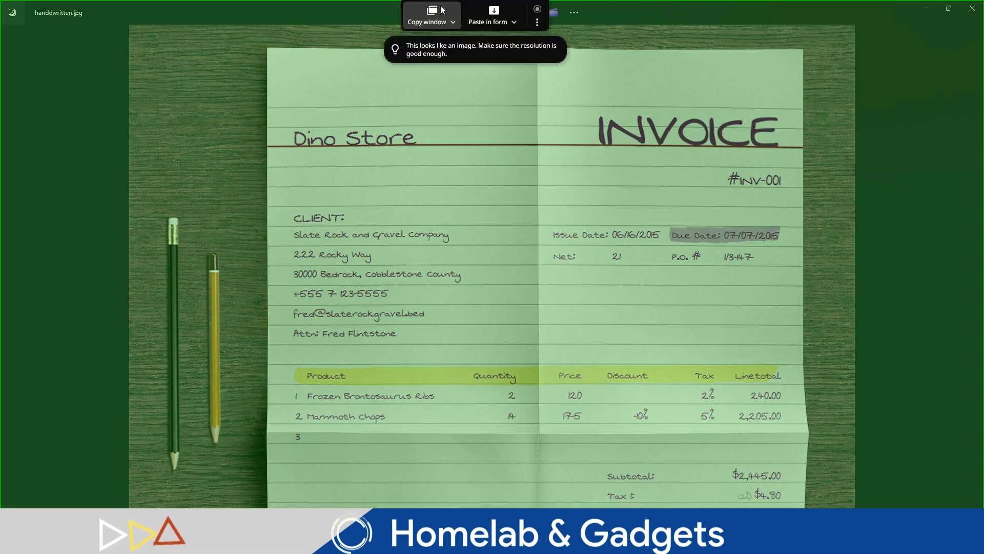
pyautogui.click(433, 15)
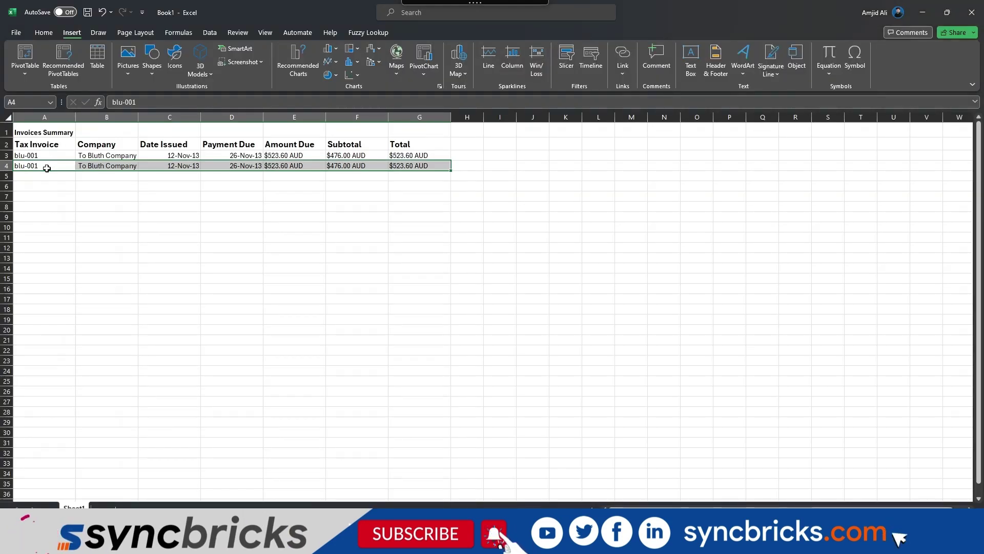
# Step: Paste the handwritten INV-001 invoice for Slate Rock and Gravel into row 5 from A5 and compare it with the image
pyautogui.click(42, 175)
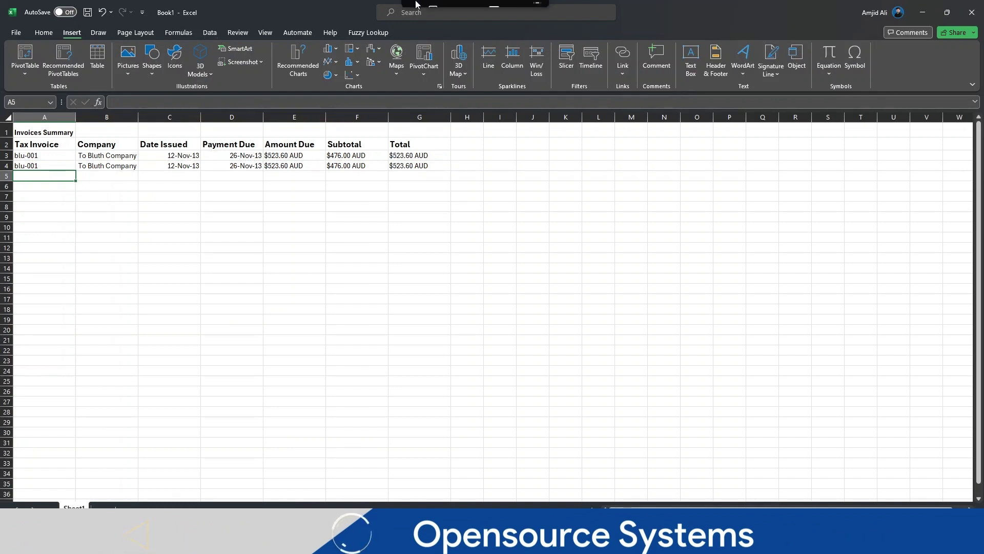
pyautogui.click(490, 22)
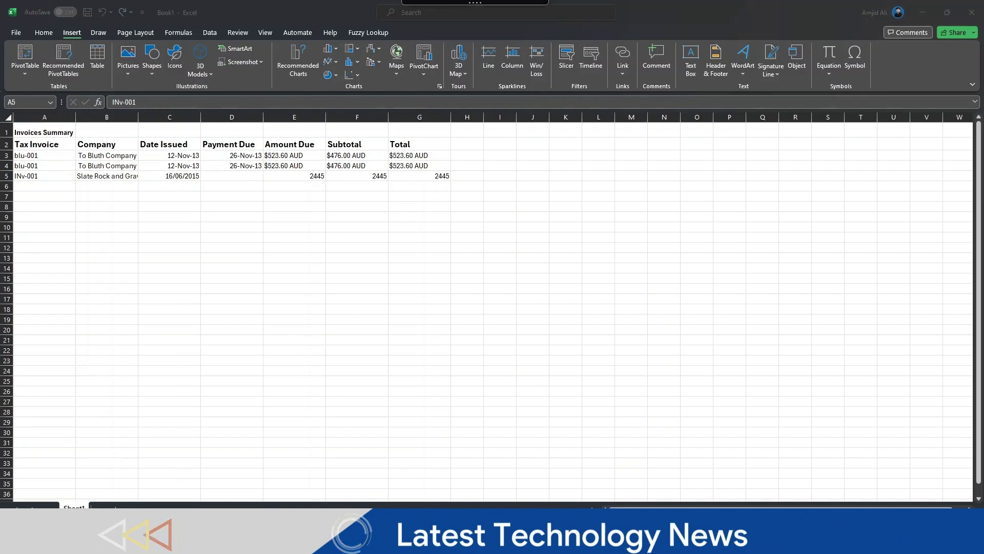
pyautogui.click(695, 492)
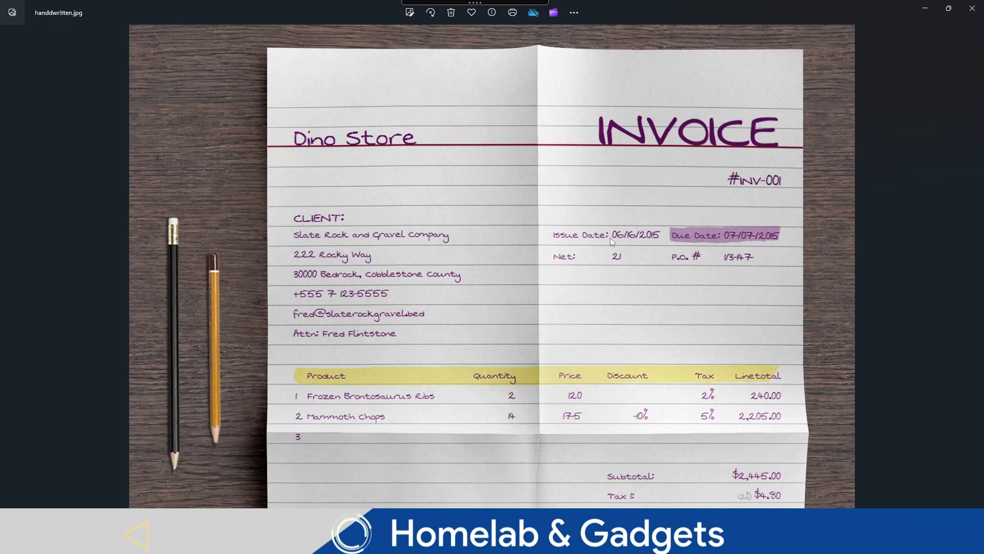
pyautogui.click(599, 538)
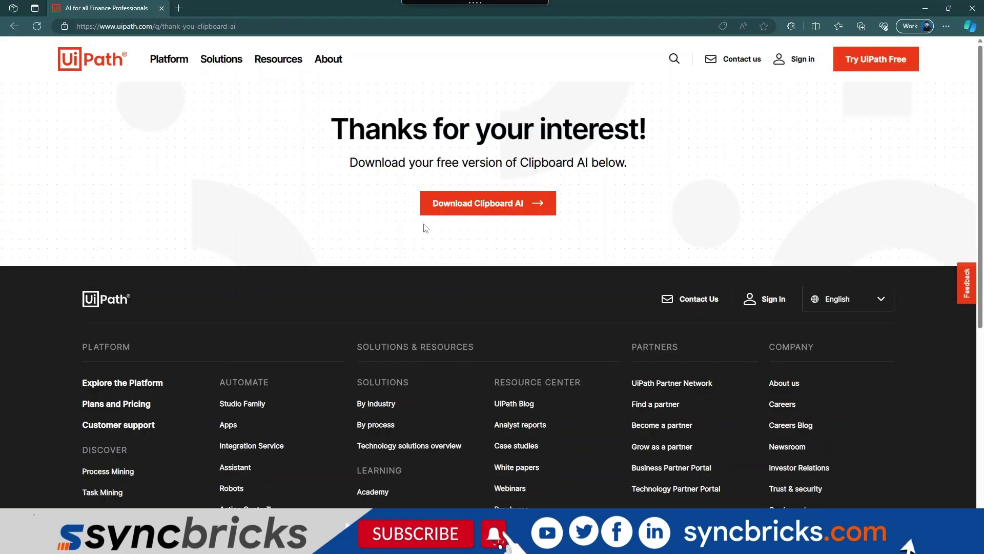
# Step: Navigate back to the Clipboard AI product page with its download sign-up form
pyautogui.hotkey('alt', 'Left')
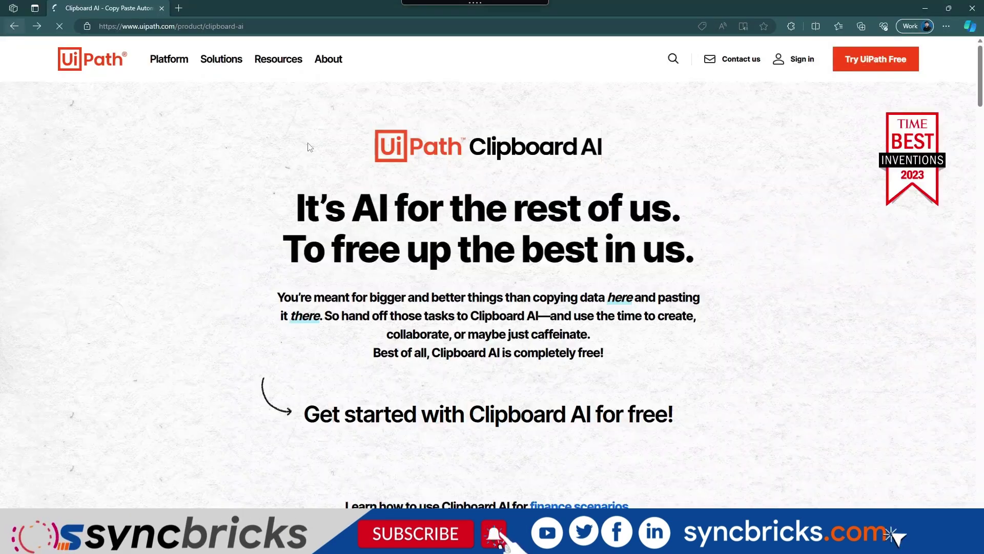